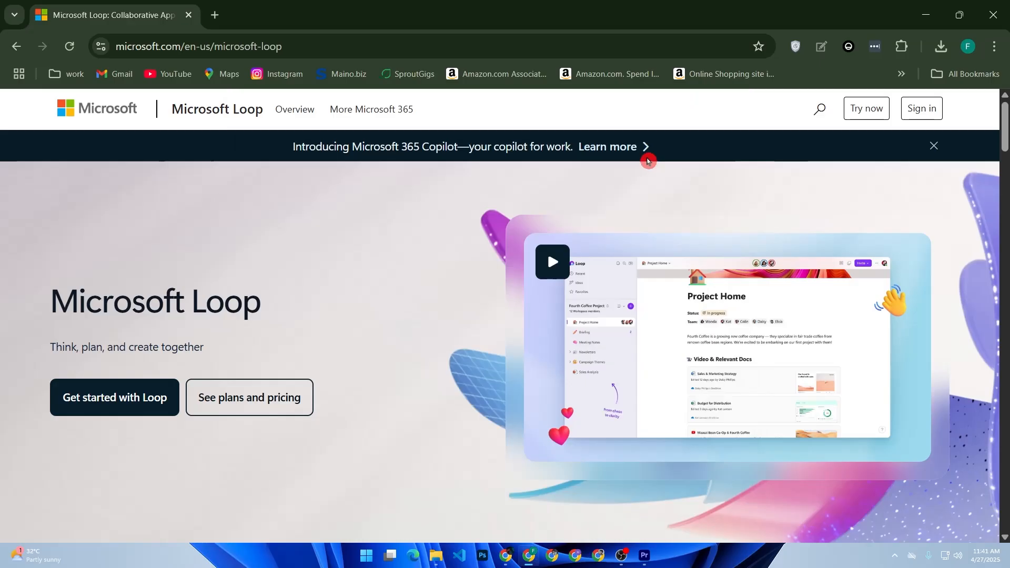
# Step: Examine the Microsoft Loop product page, including its overview of collaboration features
pyautogui.scroll(-5, 647, 161)
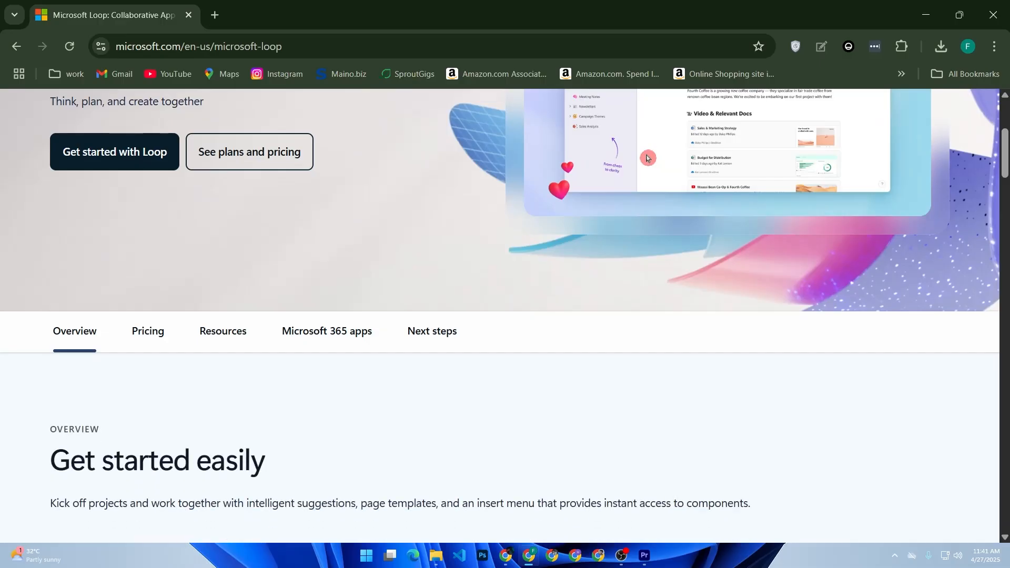
pyautogui.scroll(-2, 647, 158)
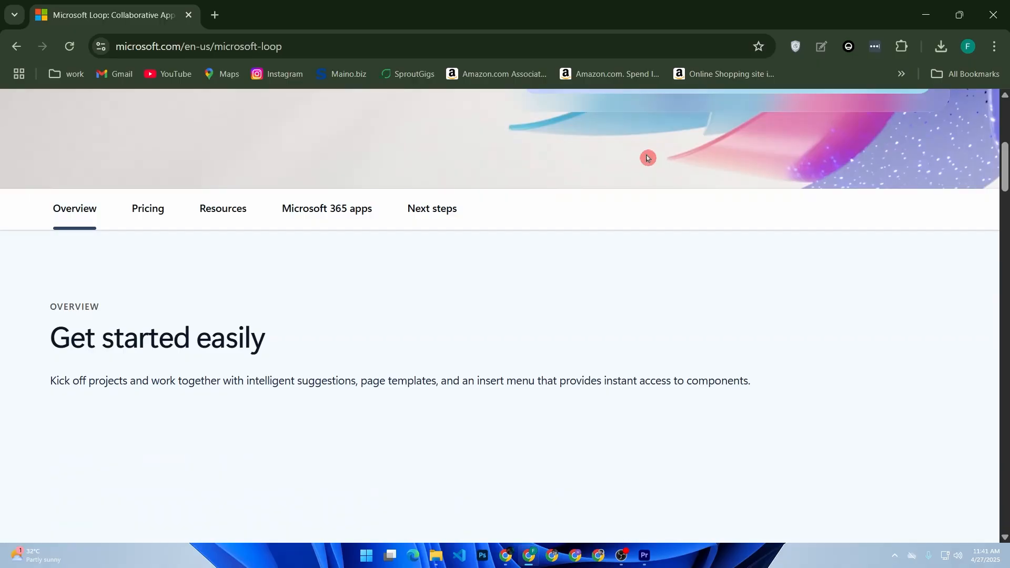
pyautogui.scroll(-2, 647, 158)
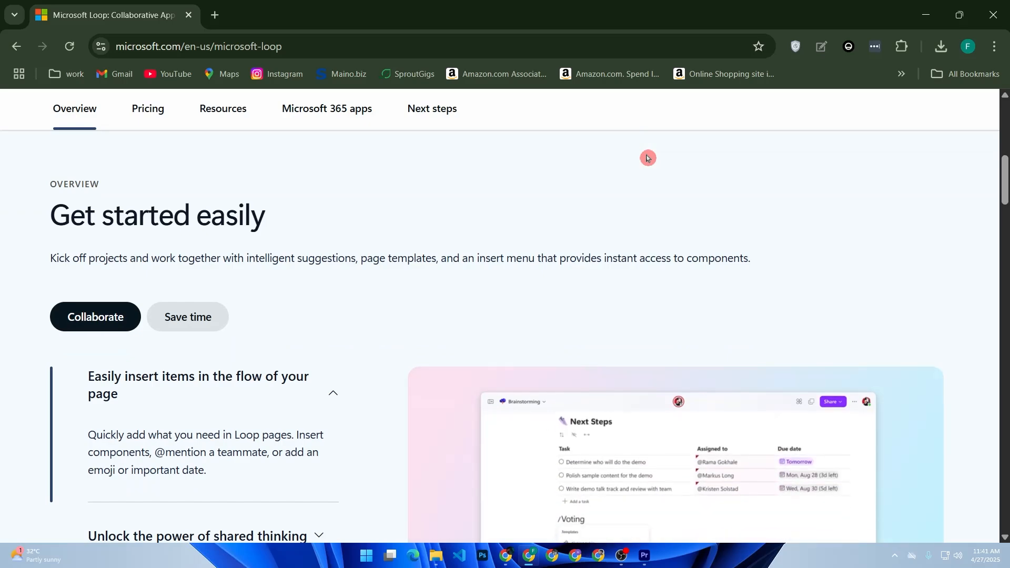
pyautogui.scroll(-2, 647, 157)
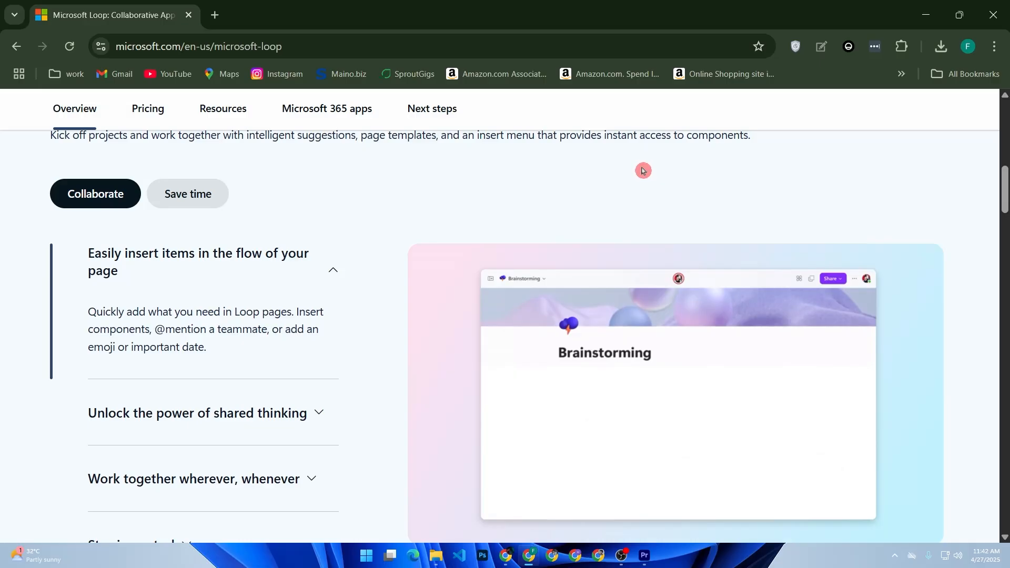
pyautogui.scroll(-2, 642, 171)
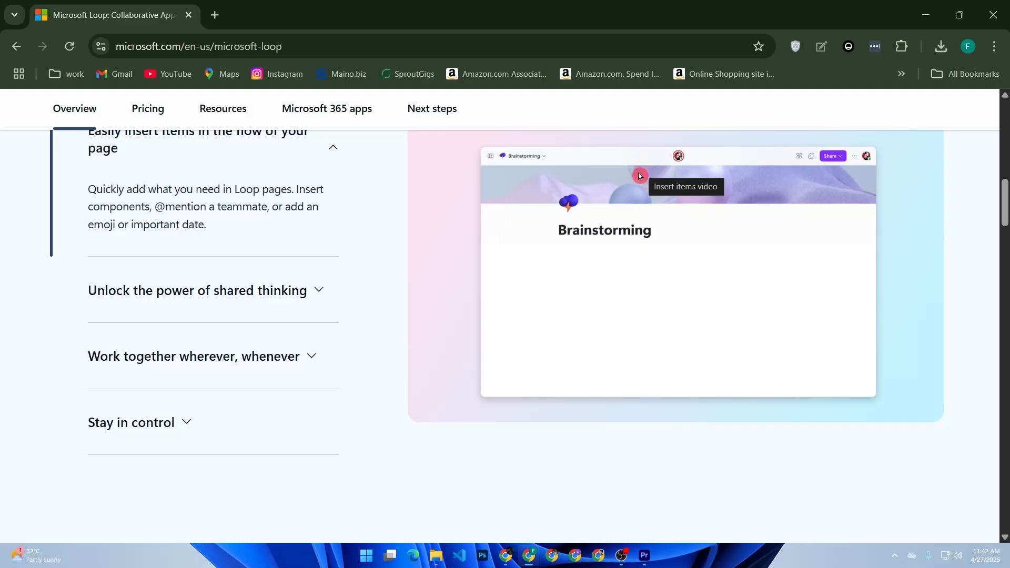
pyautogui.scroll(-2, 640, 176)
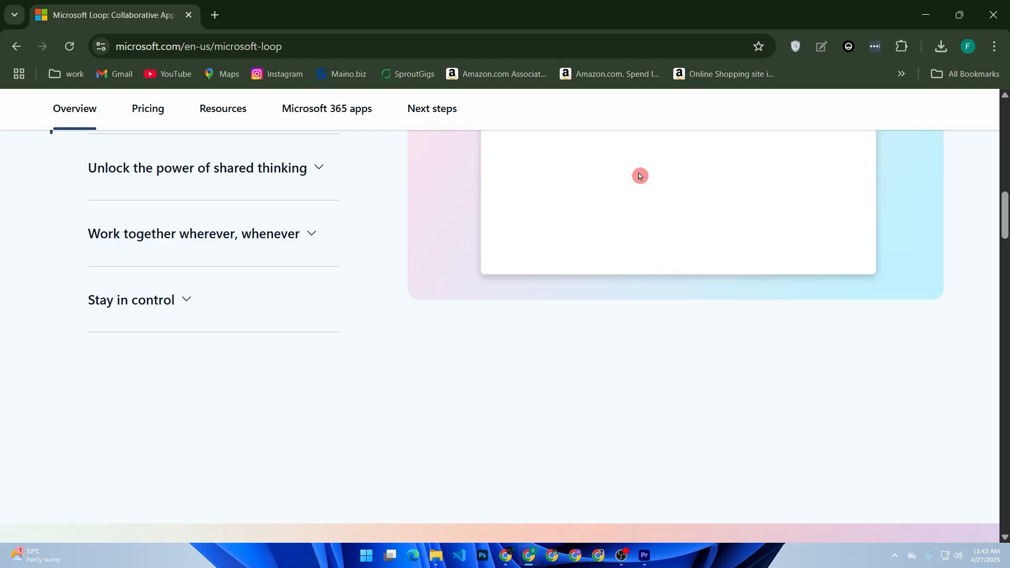
pyautogui.scroll(10, 640, 176)
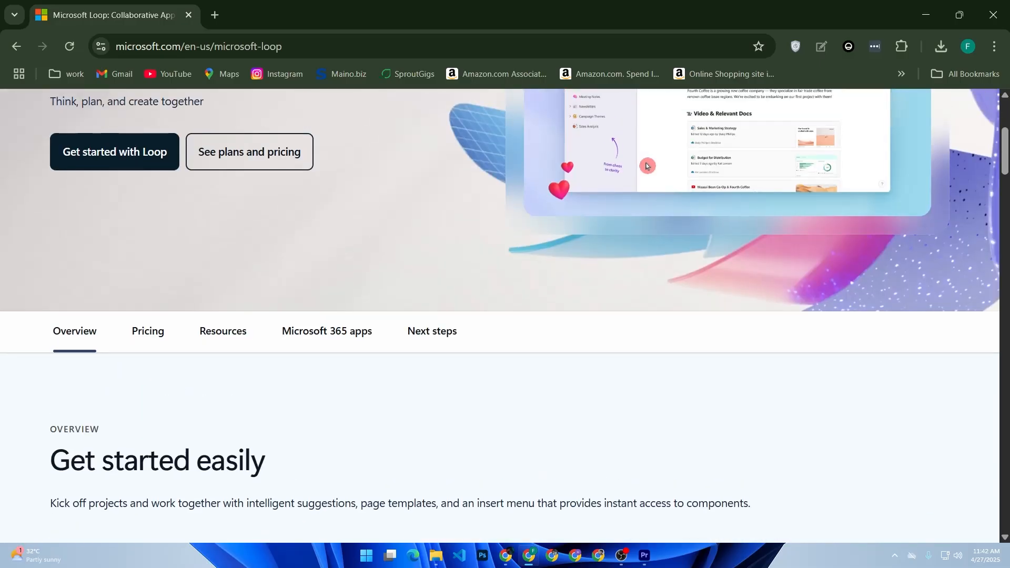
pyautogui.scroll(2, 646, 166)
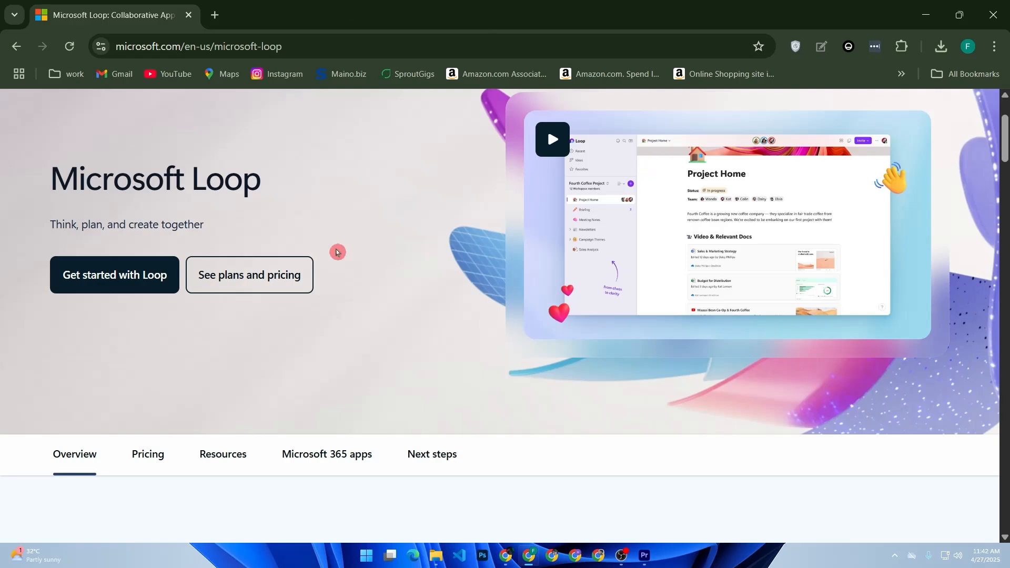
pyautogui.scroll(3, 316, 252)
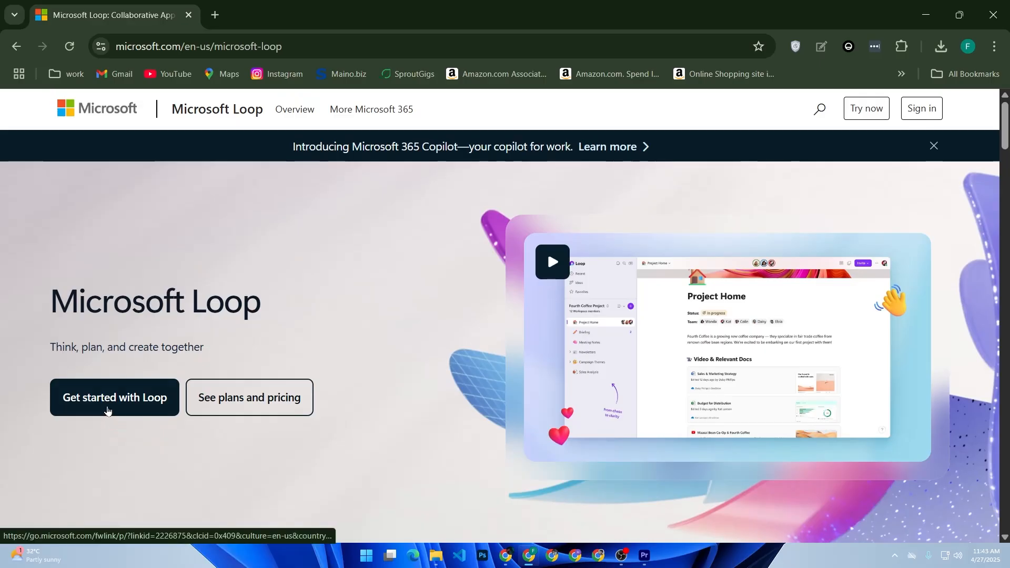
# Step: Get started with Loop and sign in using the saved Windows Hello passkey, entering the account PIN
pyautogui.click(109, 410)
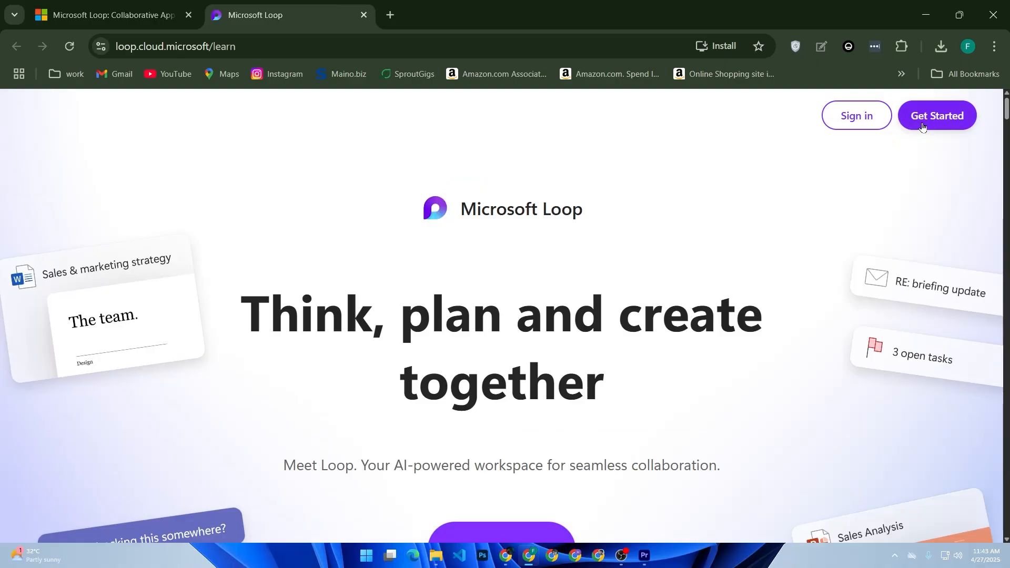
pyautogui.scroll(-2, 616, 316)
pyautogui.click(503, 427)
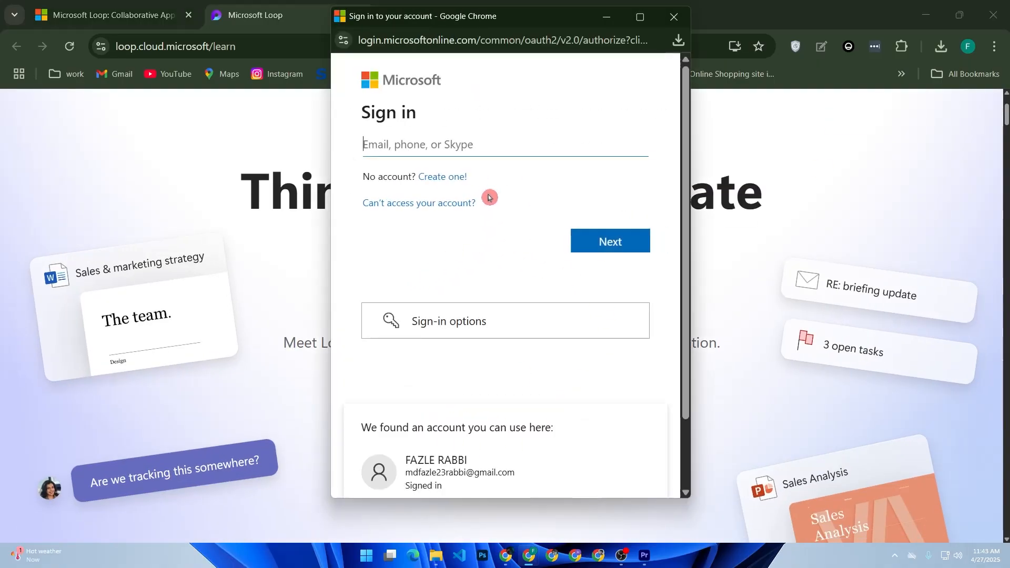
pyautogui.click(421, 321)
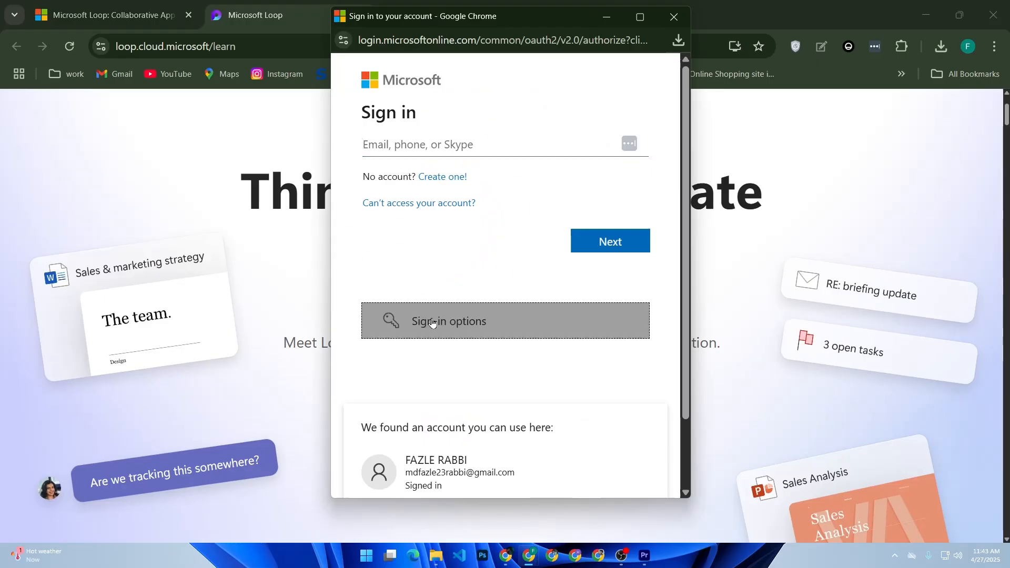
pyautogui.click(507, 173)
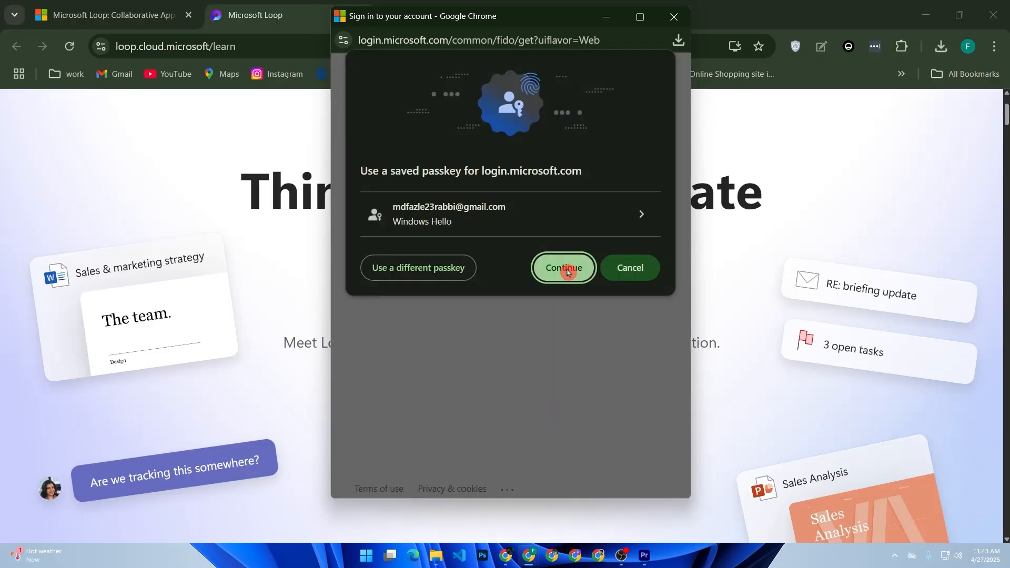
pyautogui.click(576, 268)
pyautogui.write('••••••••')
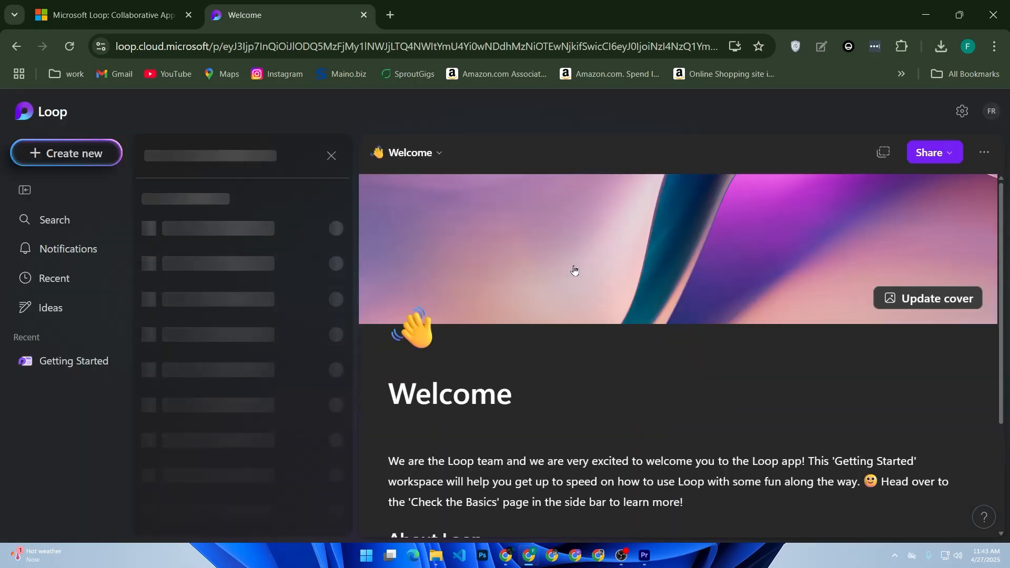
# Step: Create a new workspace titled "Product launch 2025"
pyautogui.click(110, 158)
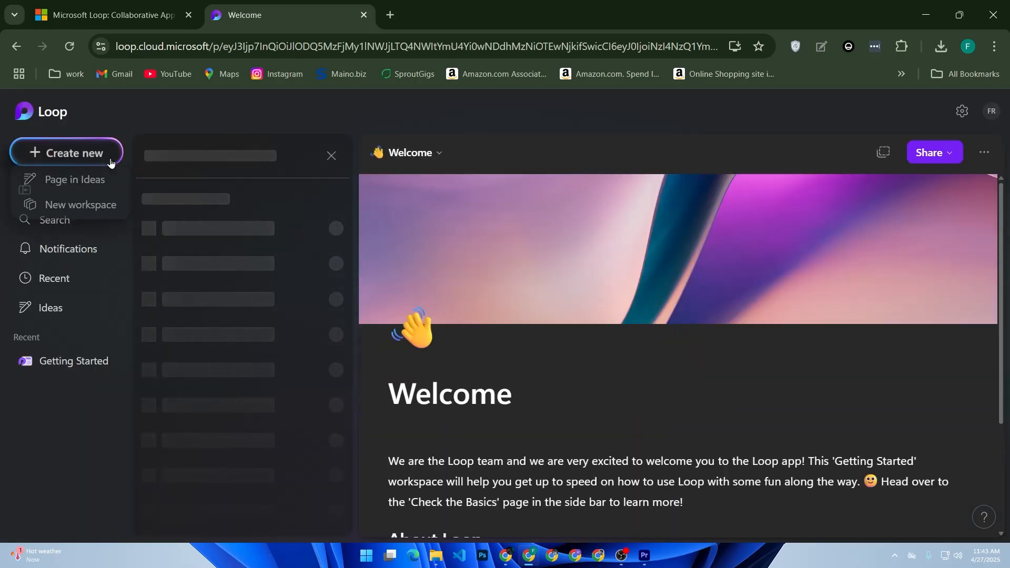
pyautogui.click(57, 207)
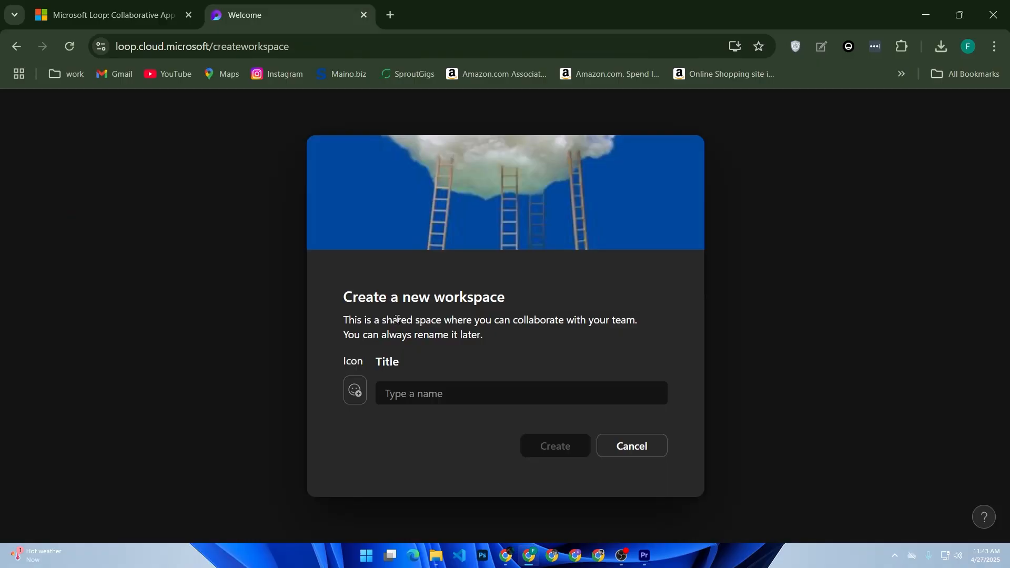
pyautogui.click(448, 372)
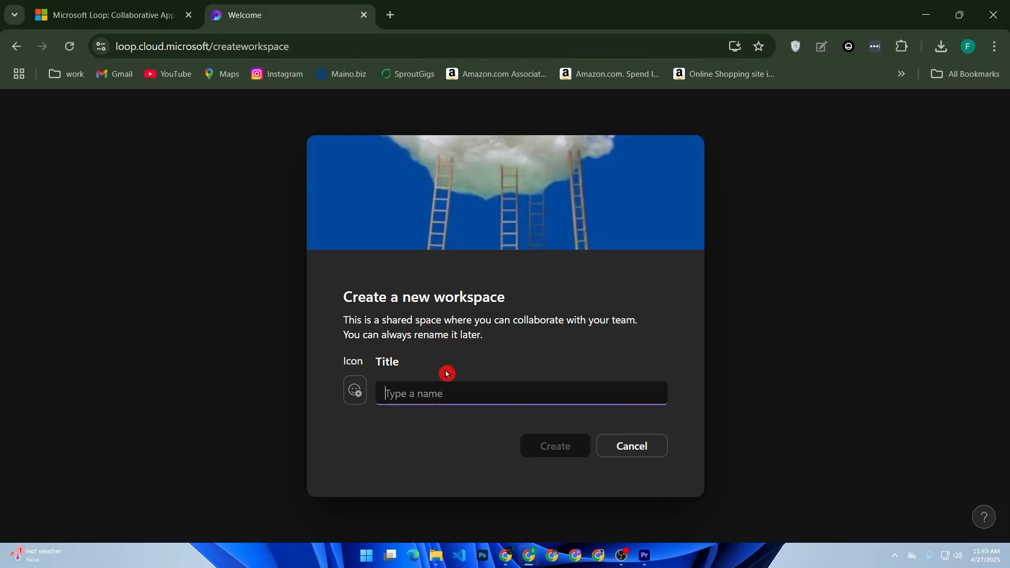
pyautogui.write('Produ')
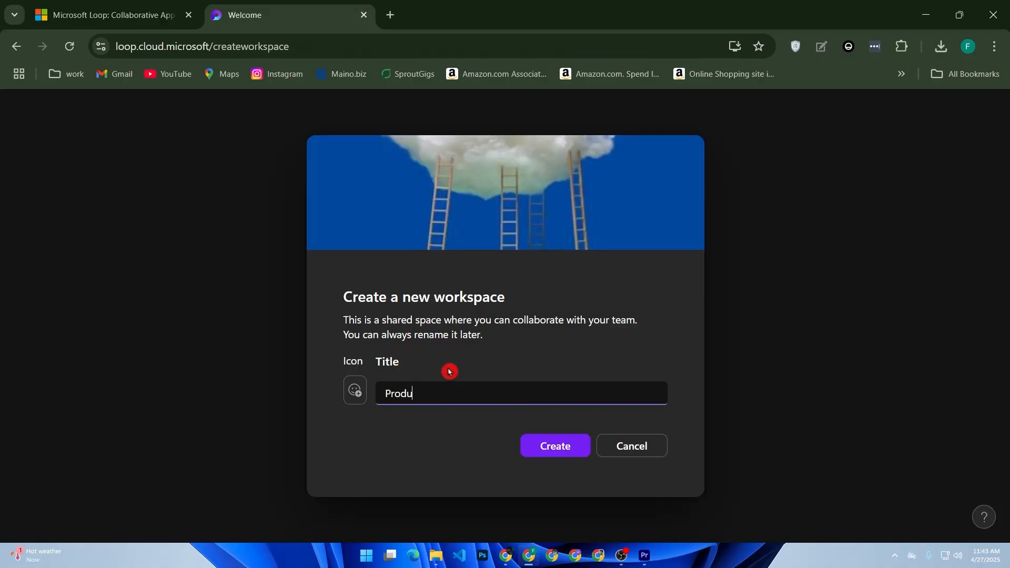
pyautogui.write('ct launch 2025')
pyautogui.click(550, 445)
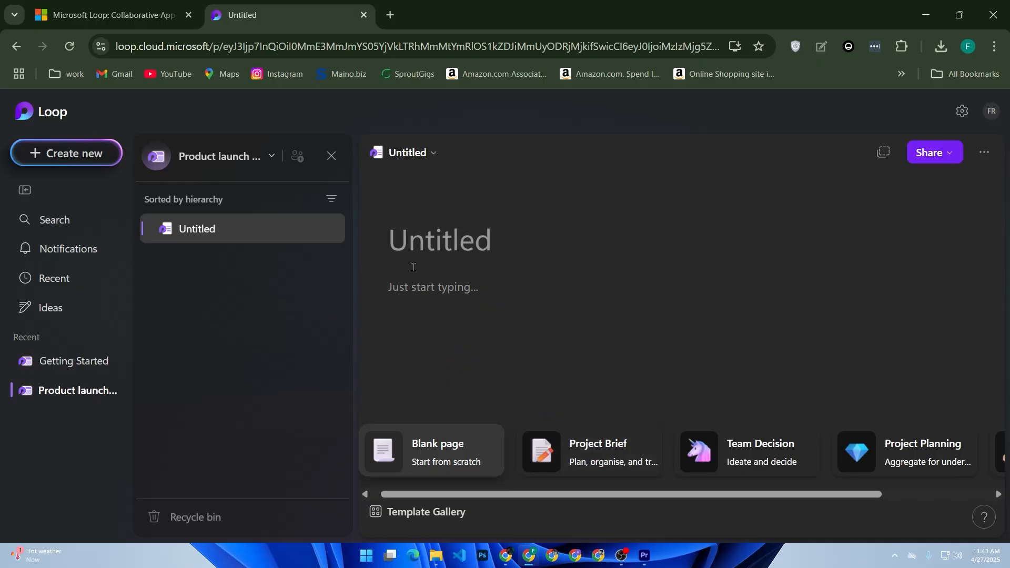
# Step: Title the untitled page "Product Launch 2025" and dismiss the save error message
pyautogui.click(414, 243)
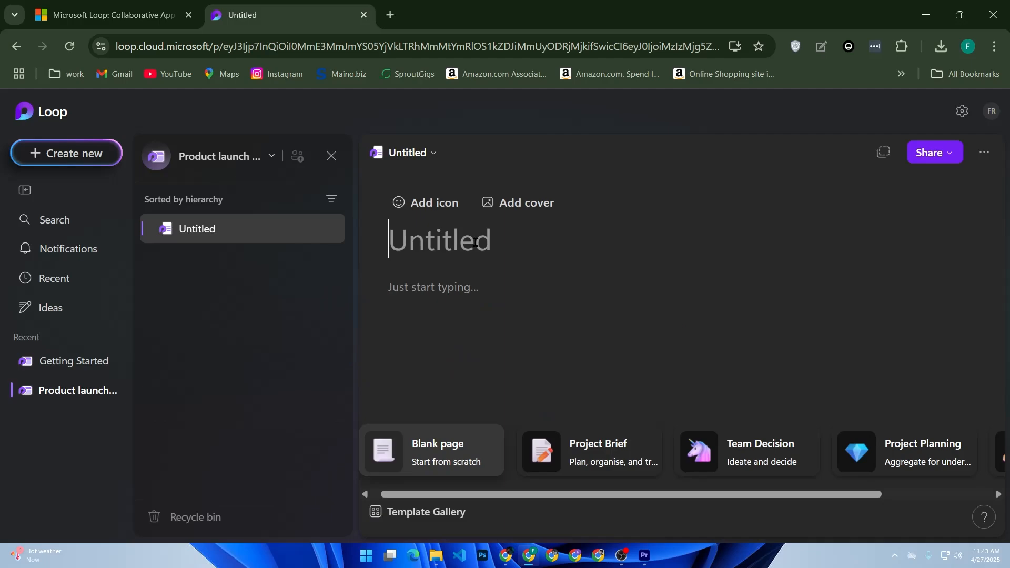
pyautogui.write('Produc')
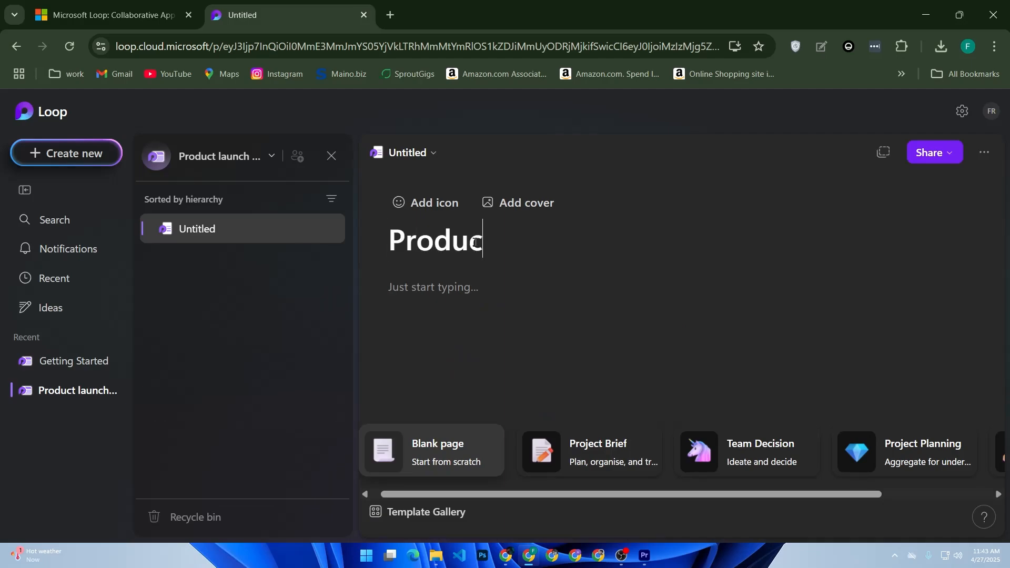
pyautogui.write('t Lau')
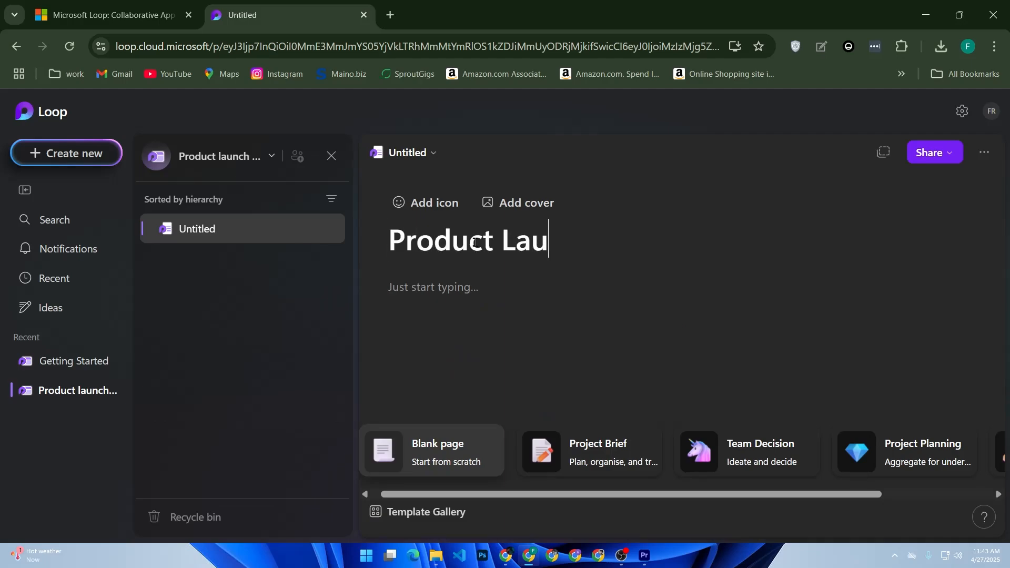
pyautogui.write('nch @')
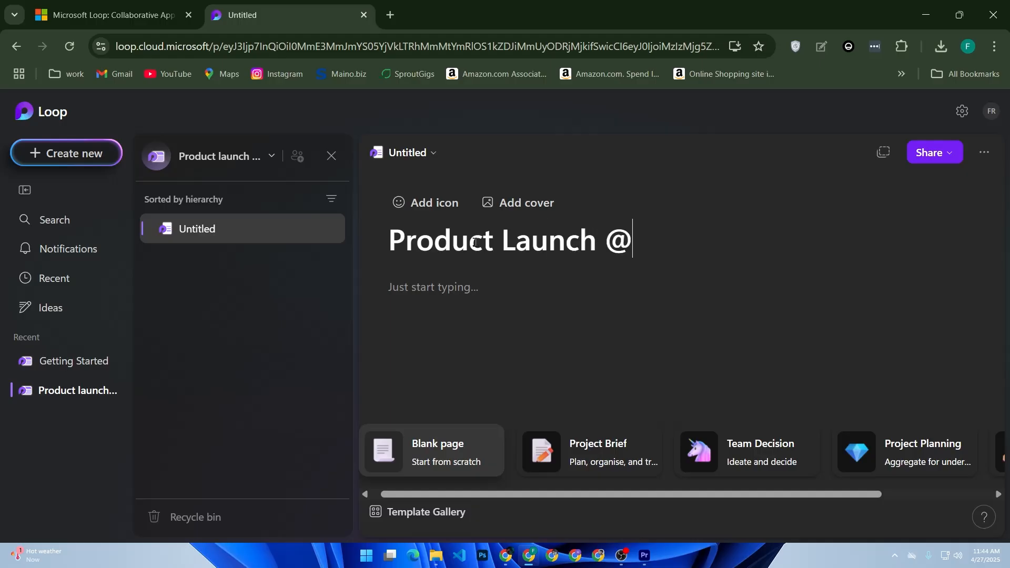
pyautogui.press('BackSpace')
pyautogui.write('202')
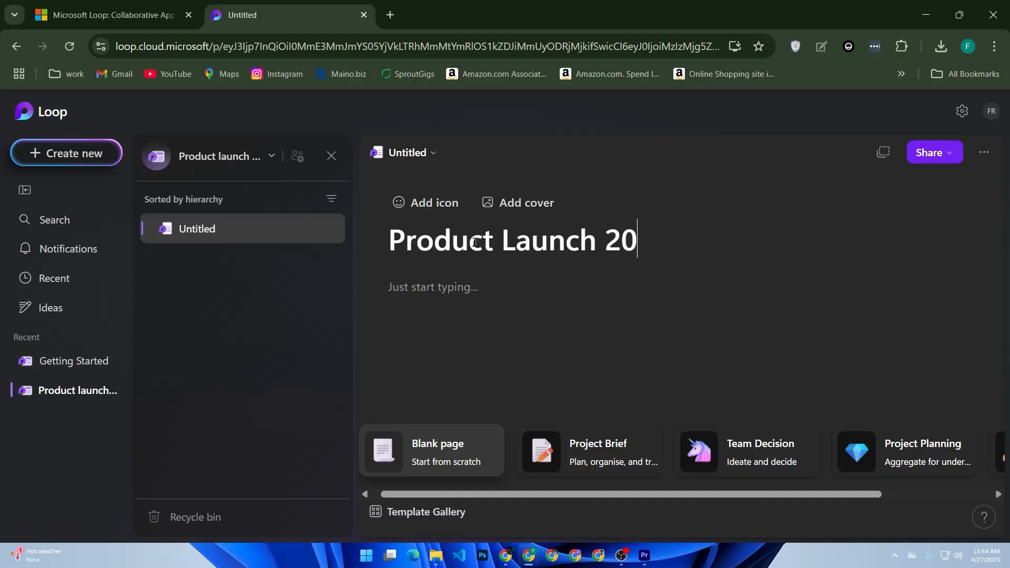
pyautogui.write('5')
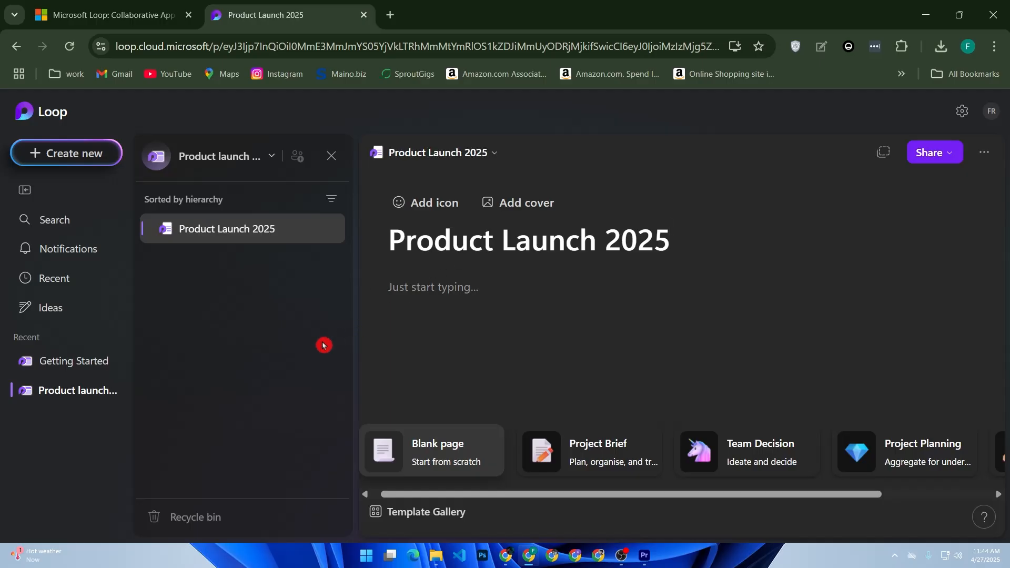
pyautogui.press('Return')
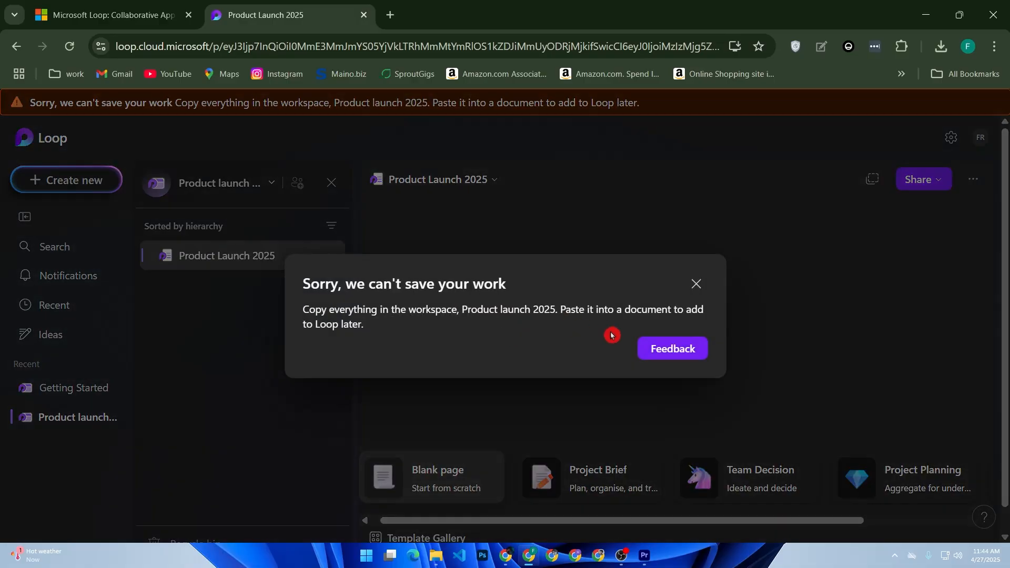
pyautogui.click(696, 287)
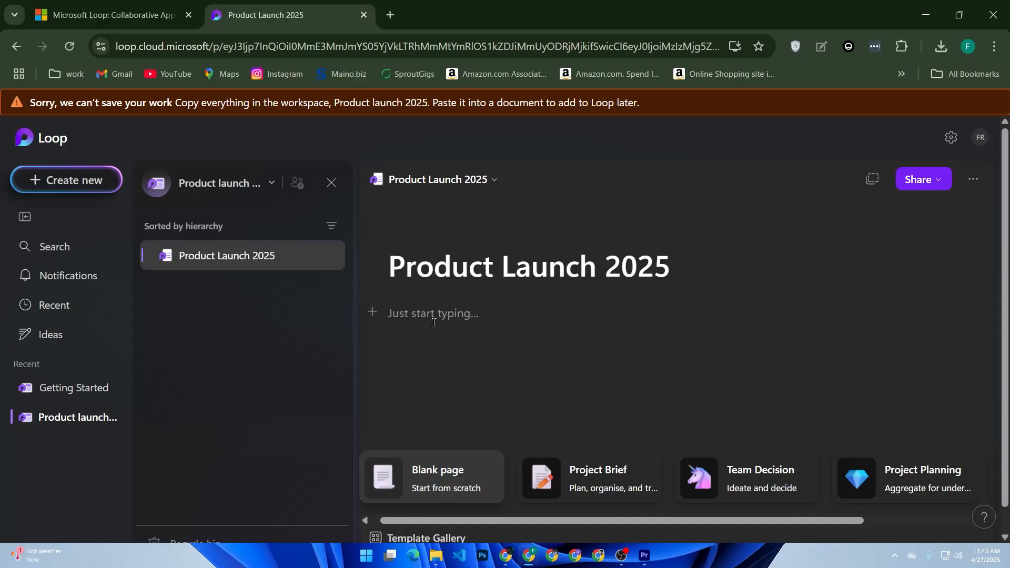
pyautogui.scroll(-1, 433, 322)
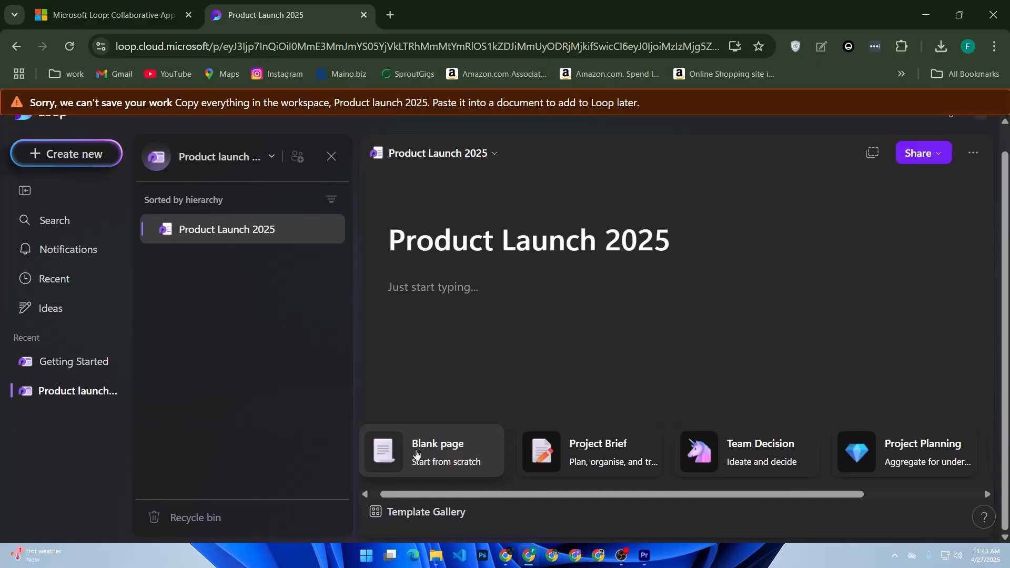
pyautogui.scroll(1, 445, 336)
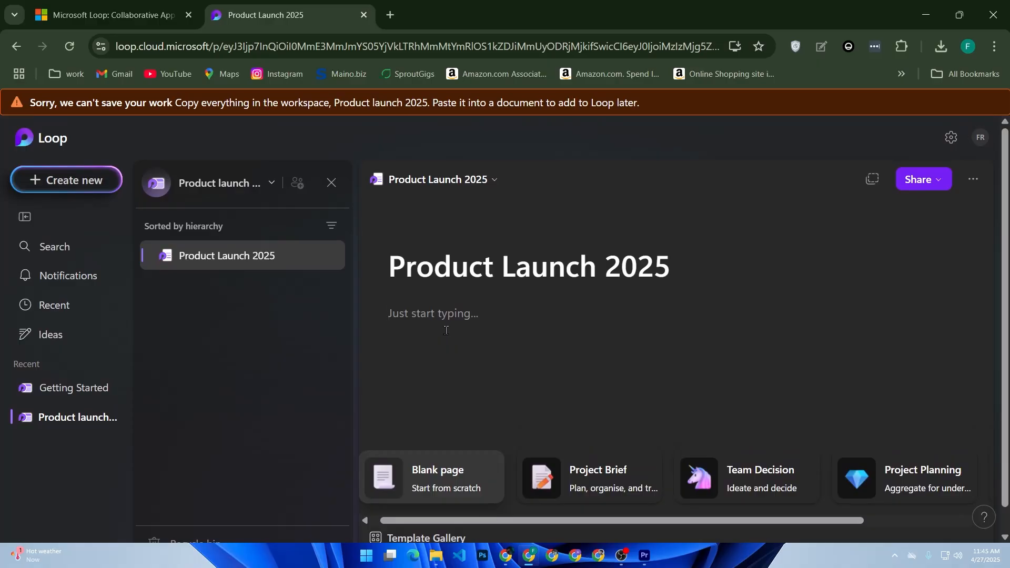
pyautogui.click(446, 330)
pyautogui.moveTo(678, 521); pyautogui.dragTo(505, 508)
pyautogui.click(363, 399)
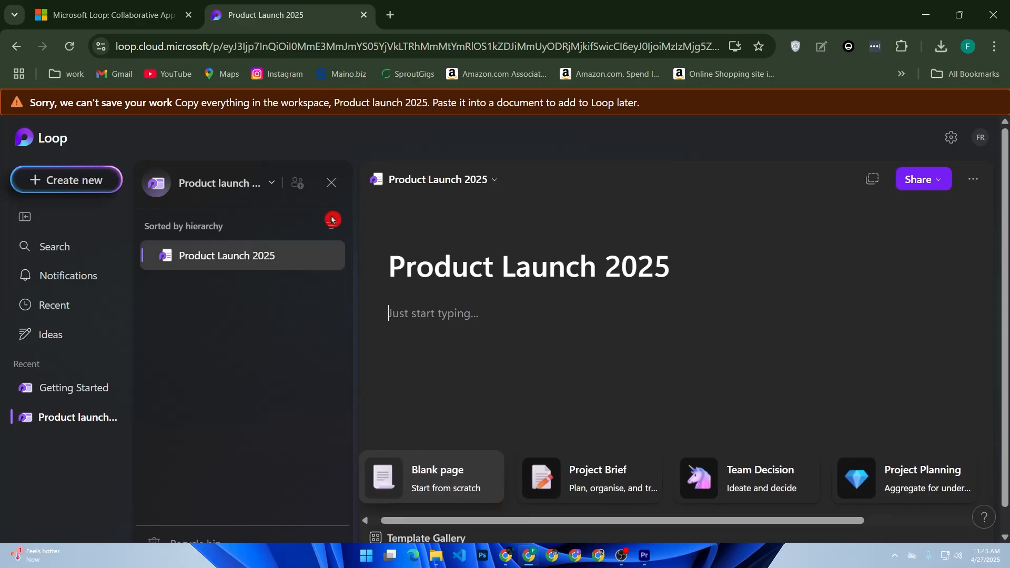
# Step: Create another page in the workspace and add a subpage under the second "Product Launch 2025" page
pyautogui.click(332, 291)
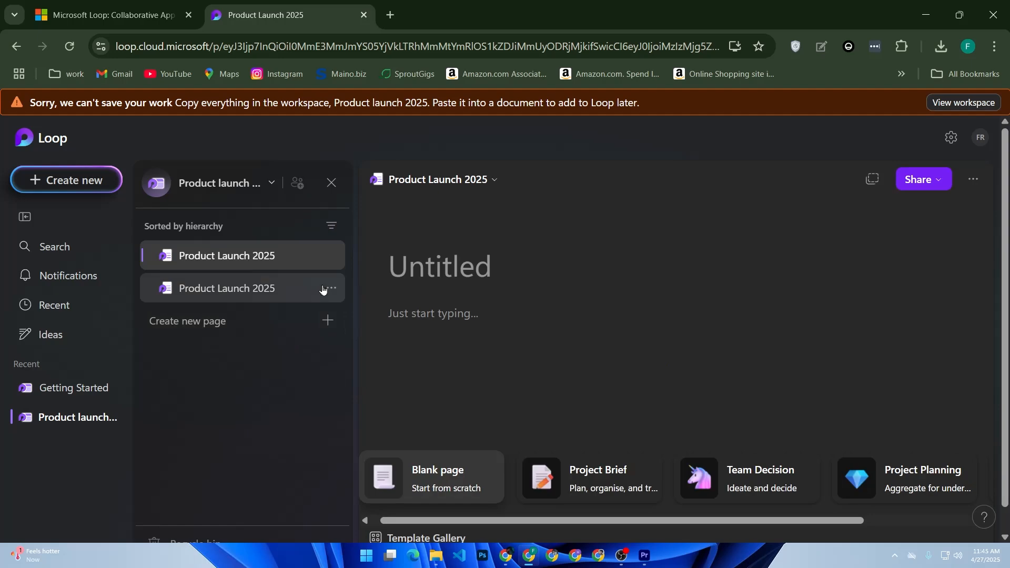
pyautogui.click(331, 288)
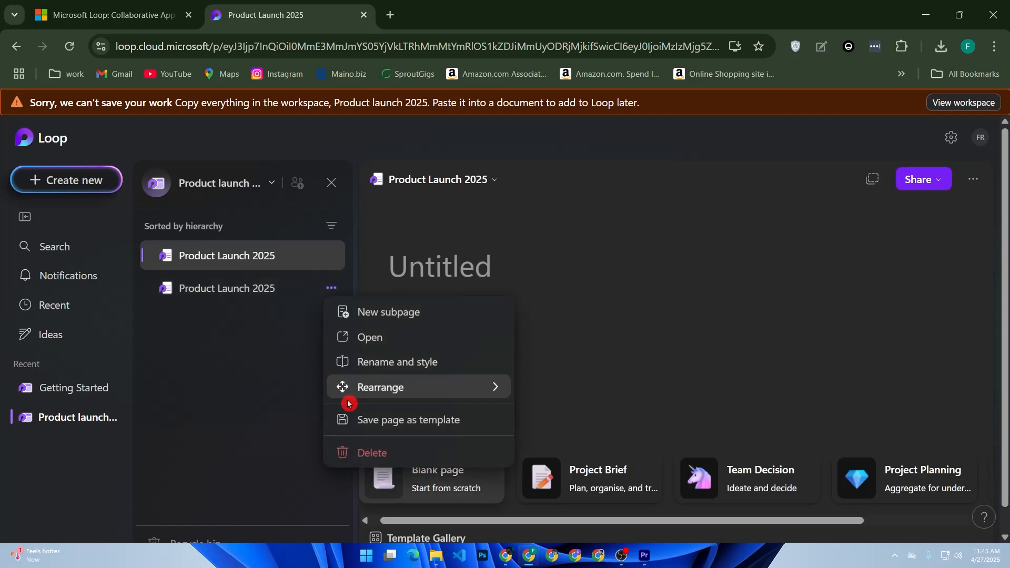
pyautogui.click(376, 315)
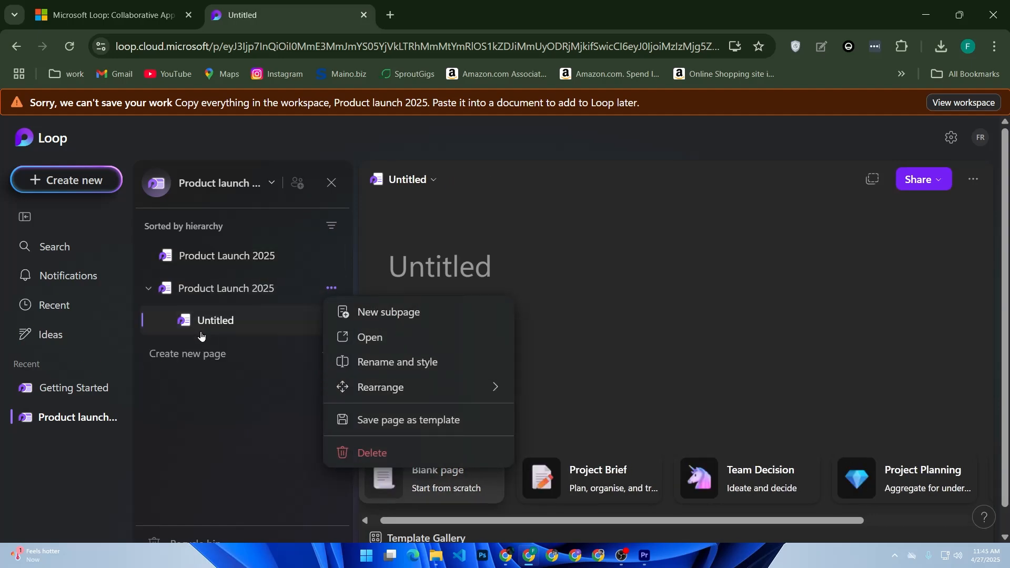
# Step: Permanently delete the second "Product Launch 2025" page together with its subpage
pyautogui.click(381, 453)
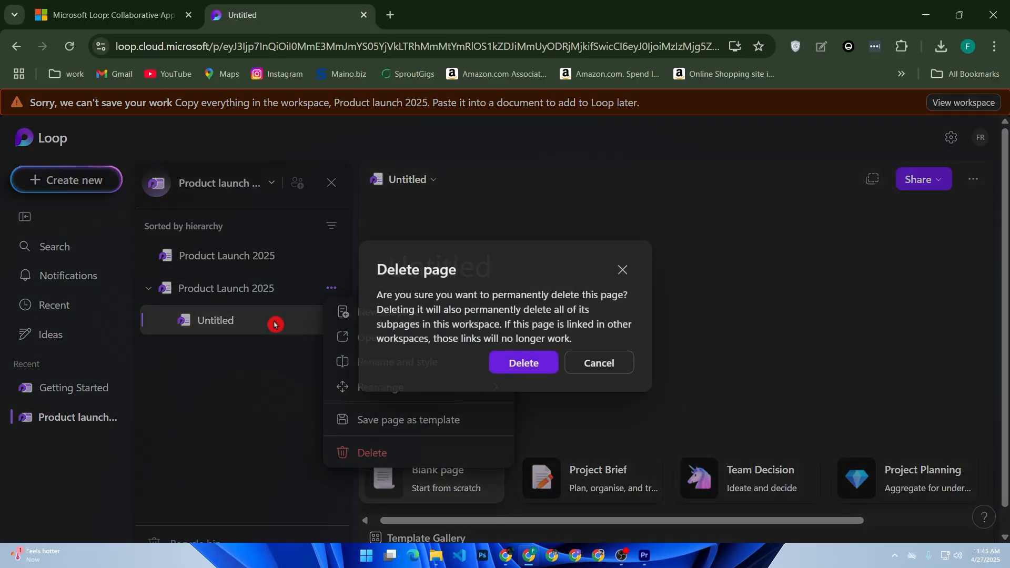
pyautogui.click(517, 362)
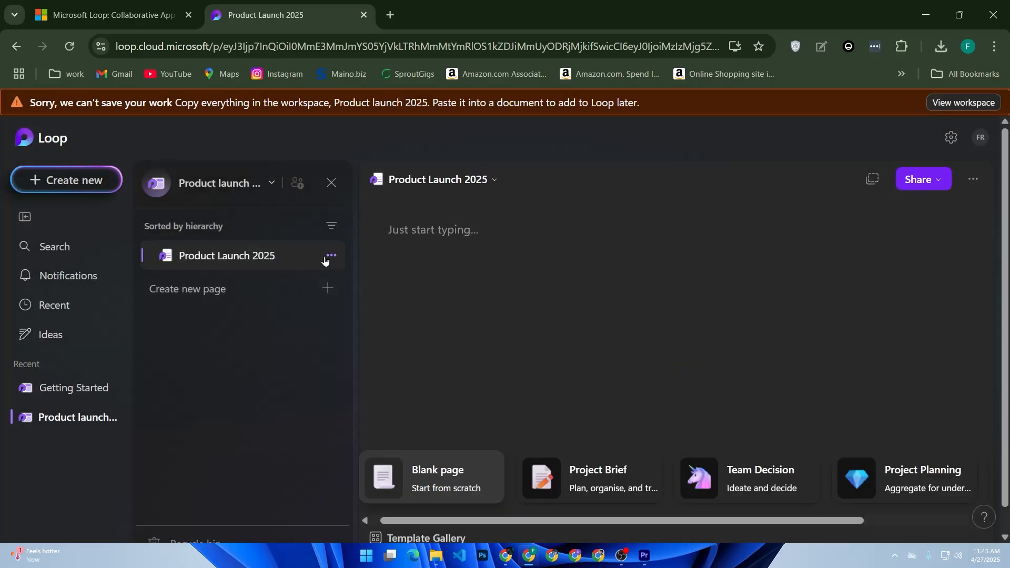
# Step: Add a new subpage under the "Product Launch 2025" page
pyautogui.click(331, 257)
pyautogui.click(377, 281)
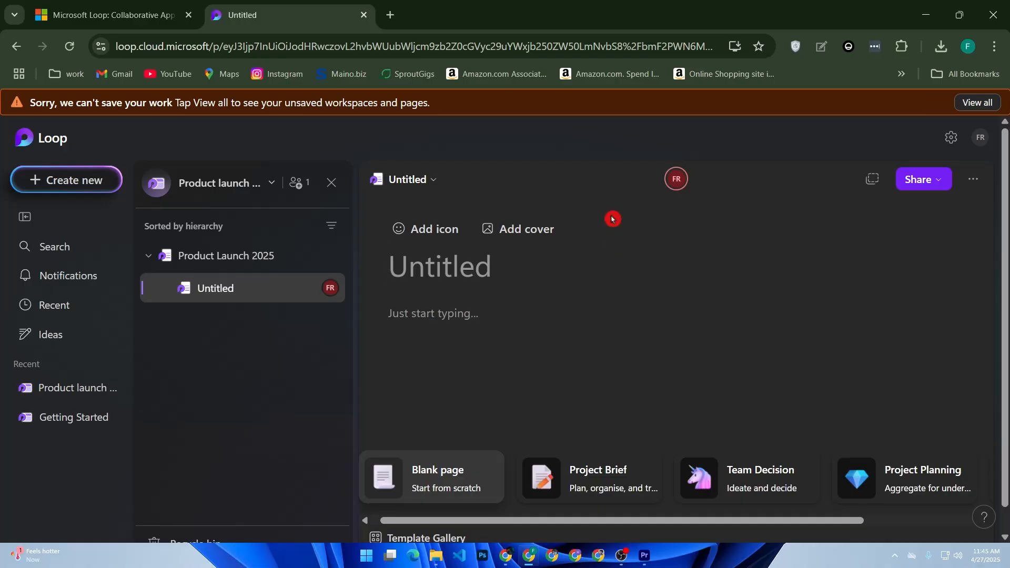
# Step: View the unsaved "Product launch 2025" workspace from the unsaved changes list and look at its member invitation dialog
pyautogui.click(967, 109)
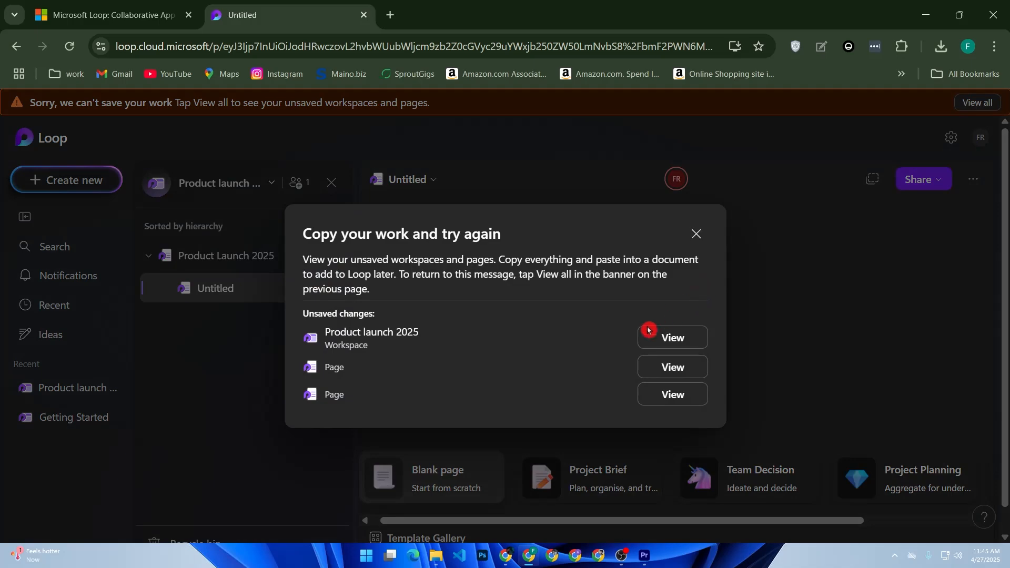
pyautogui.click(656, 340)
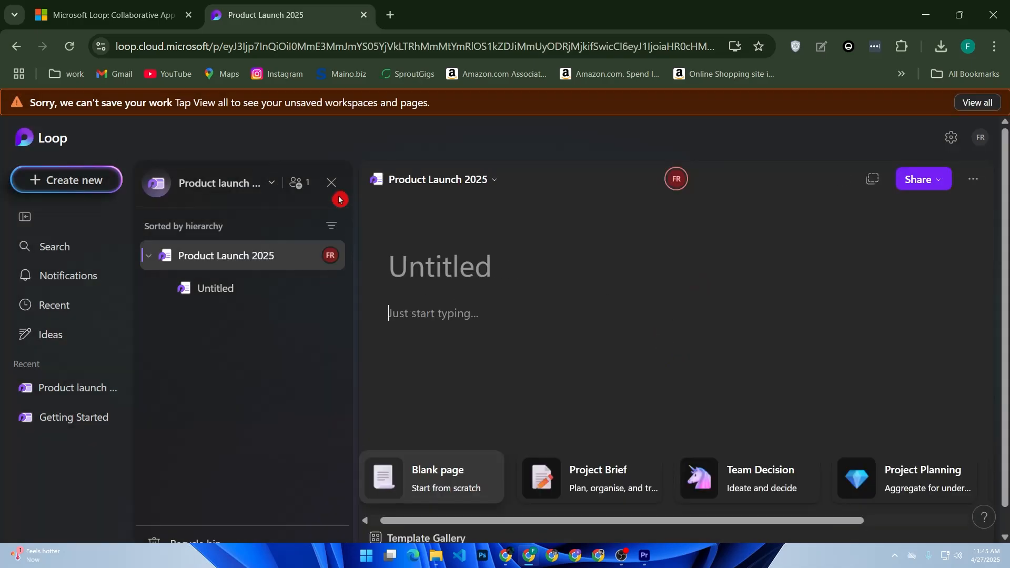
pyautogui.click(290, 183)
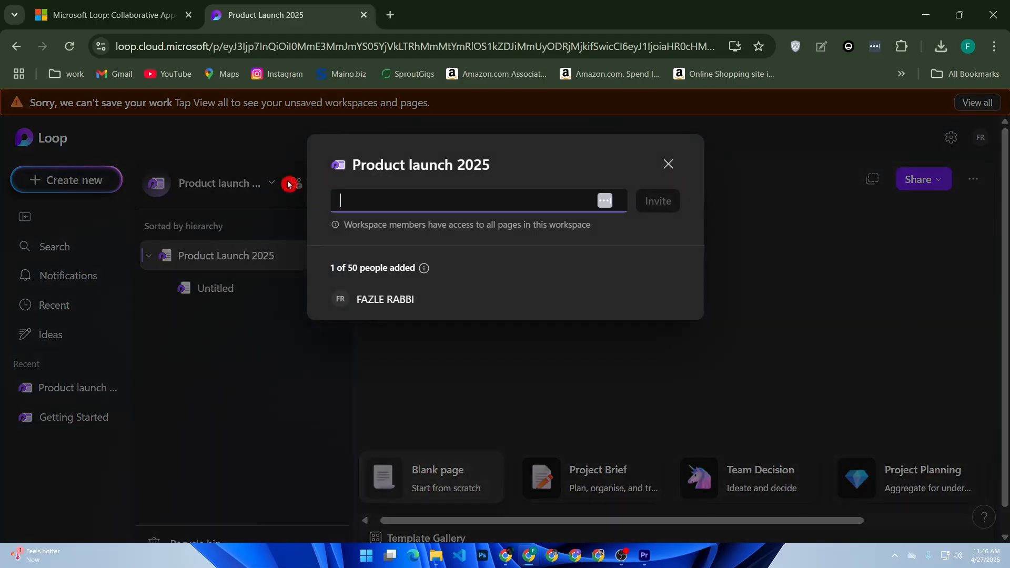
pyautogui.click(668, 164)
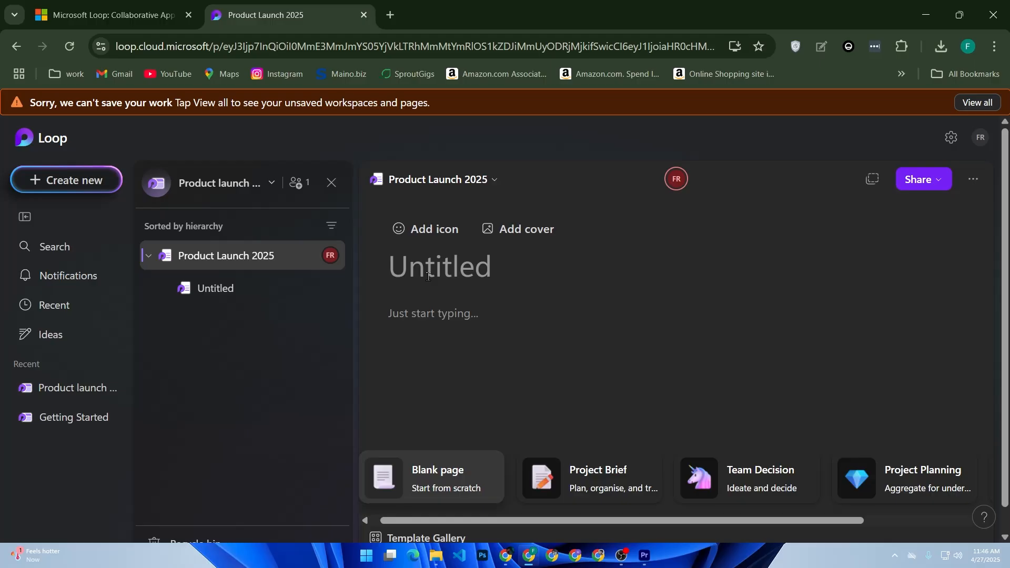
# Step: Insert a Task list into the body of the untitled subpage under "Product Launch 2025"
pyautogui.click(263, 294)
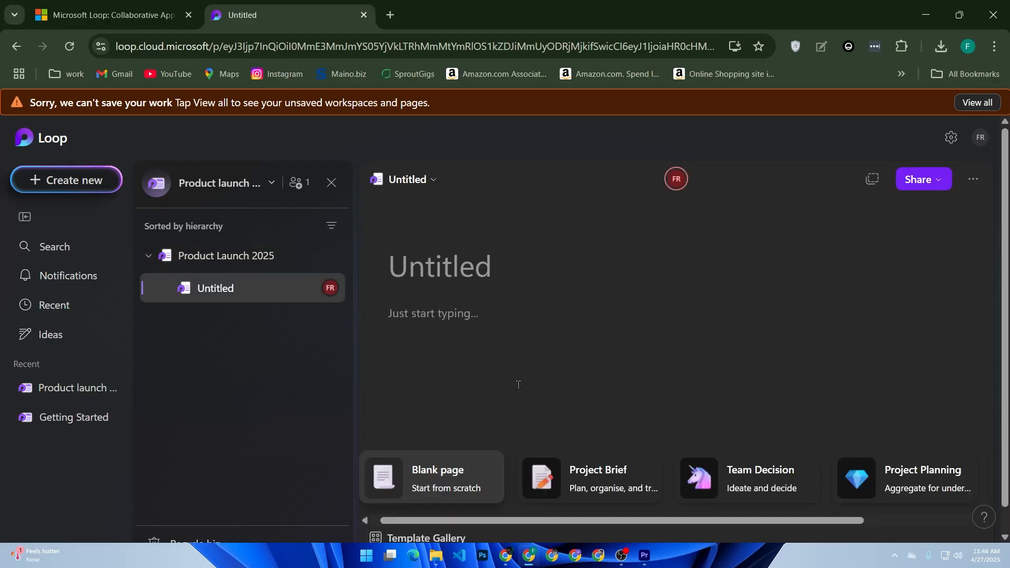
pyautogui.write('/ts')
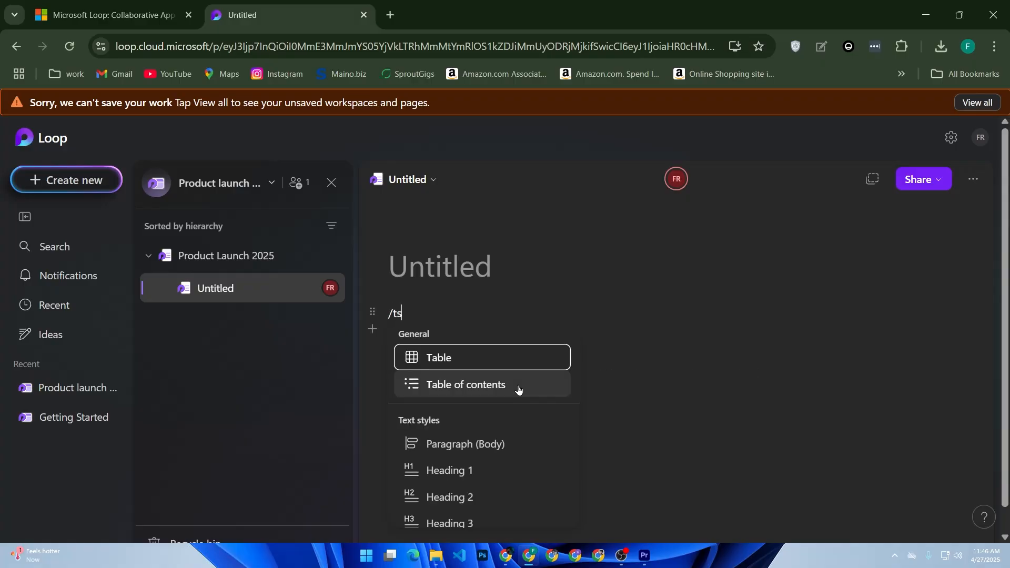
pyautogui.press('BackSpace')
pyautogui.write('as')
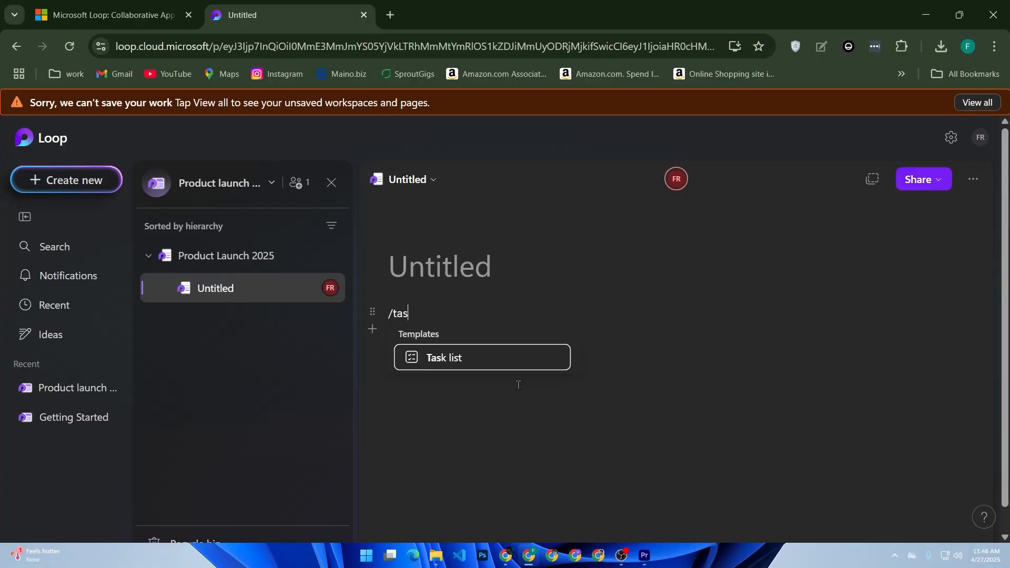
pyautogui.press('Return')
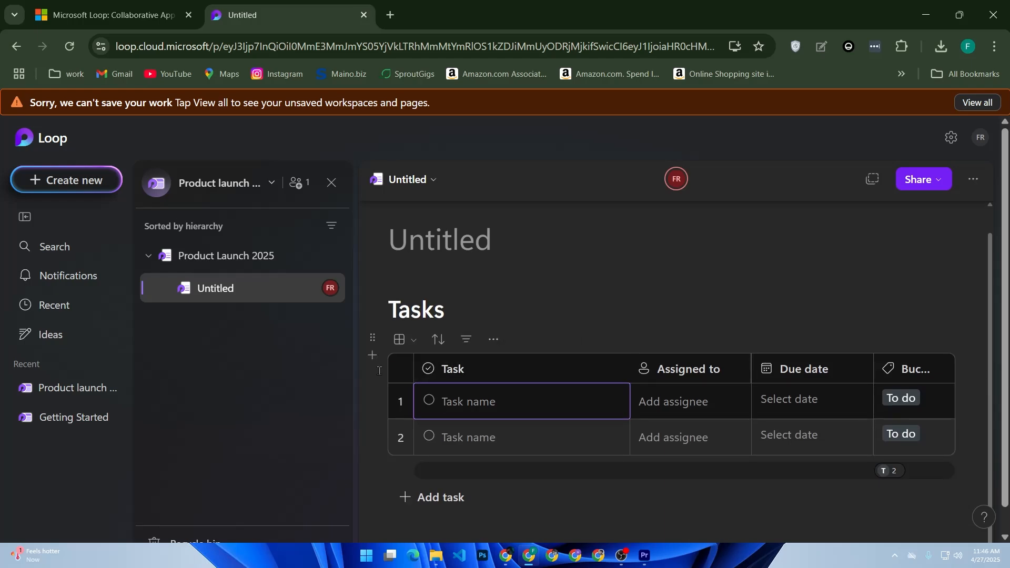
# Step: Enter "@" as the first task's name and set that task's due date to today
pyautogui.write('@')
pyautogui.click(819, 396)
pyautogui.click(834, 348)
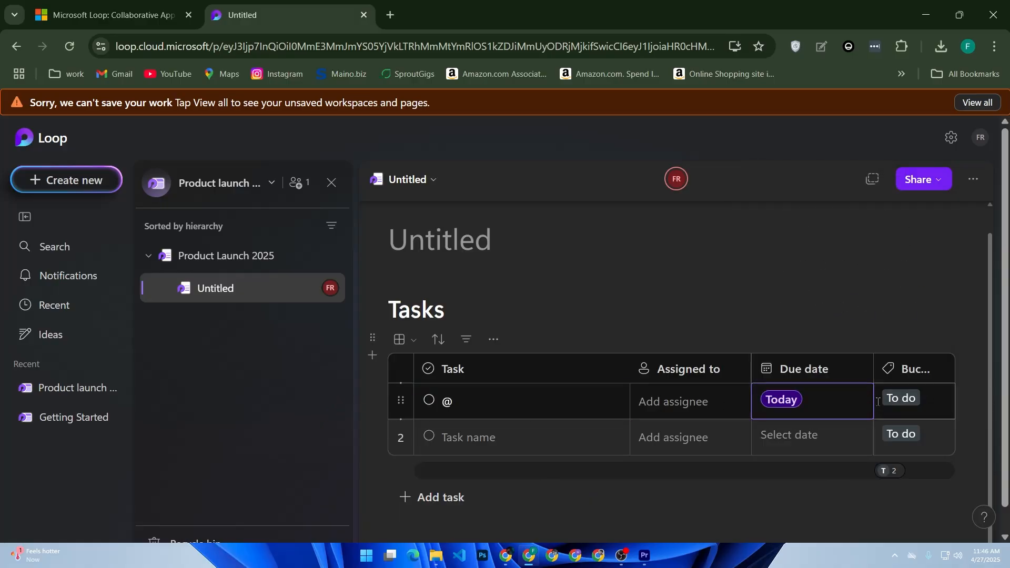